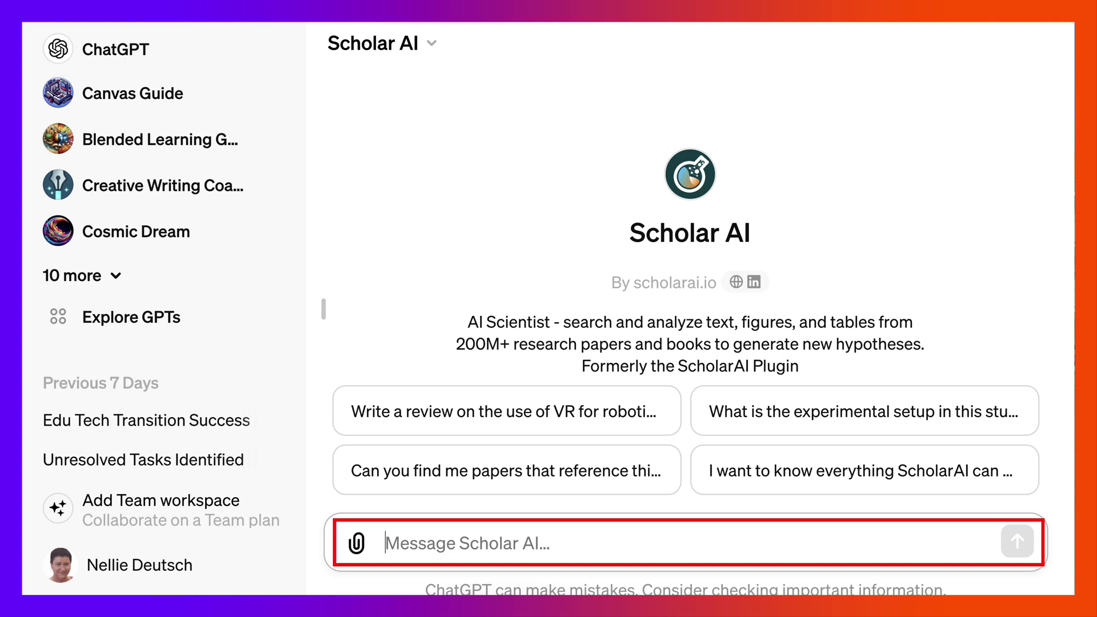
Paste the copied topic title into the empty Scholar AI message box.
{"action": "type", "text": "Digital Tools in ELT: Shaping Teacher Identity"}
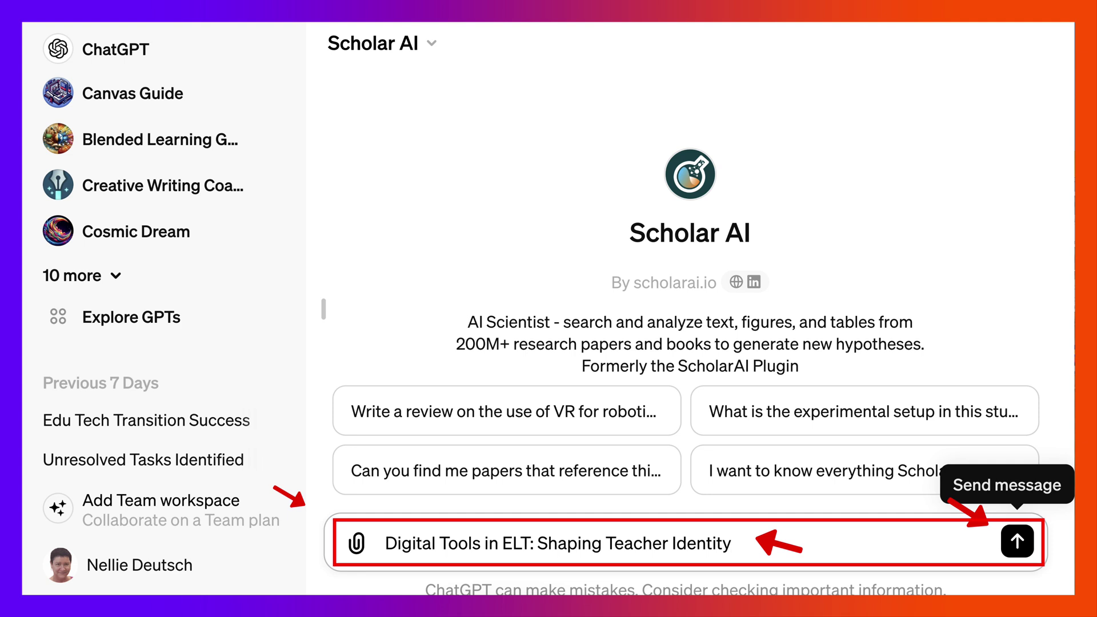
Send the topic 'Digital Tools in ELT: Shaping Teacher Identity' to Scholar AI.
{"action": "left_click", "coordinate": [1017, 540]}
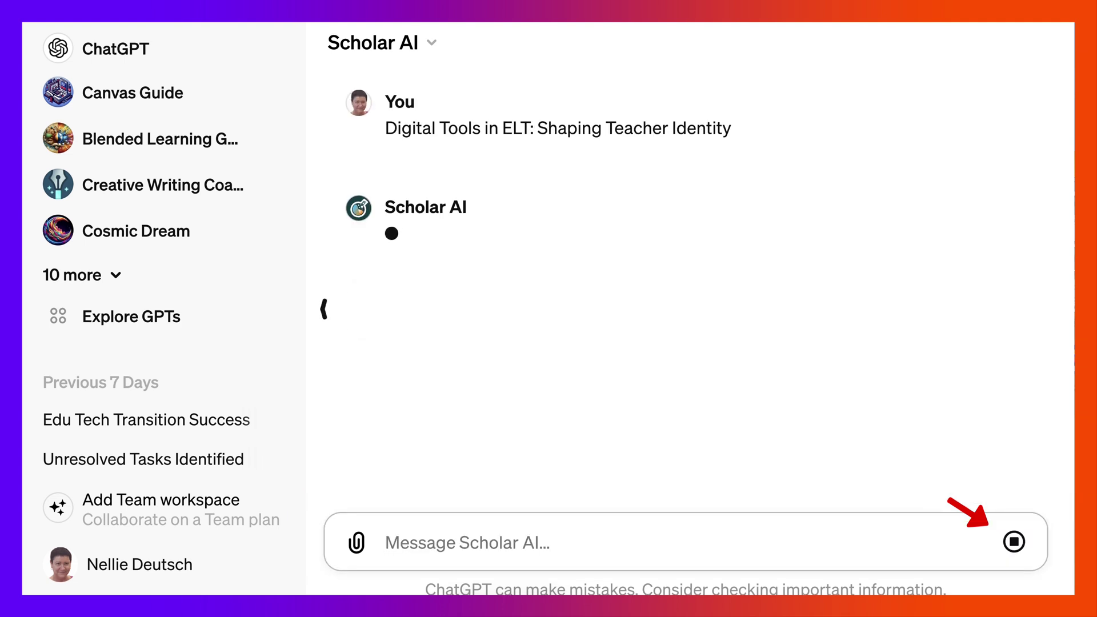
Hide the past-chats sidebar while Scholar AI finishes its four-source reply.
{"action": "left_click", "coordinate": [323, 309]}
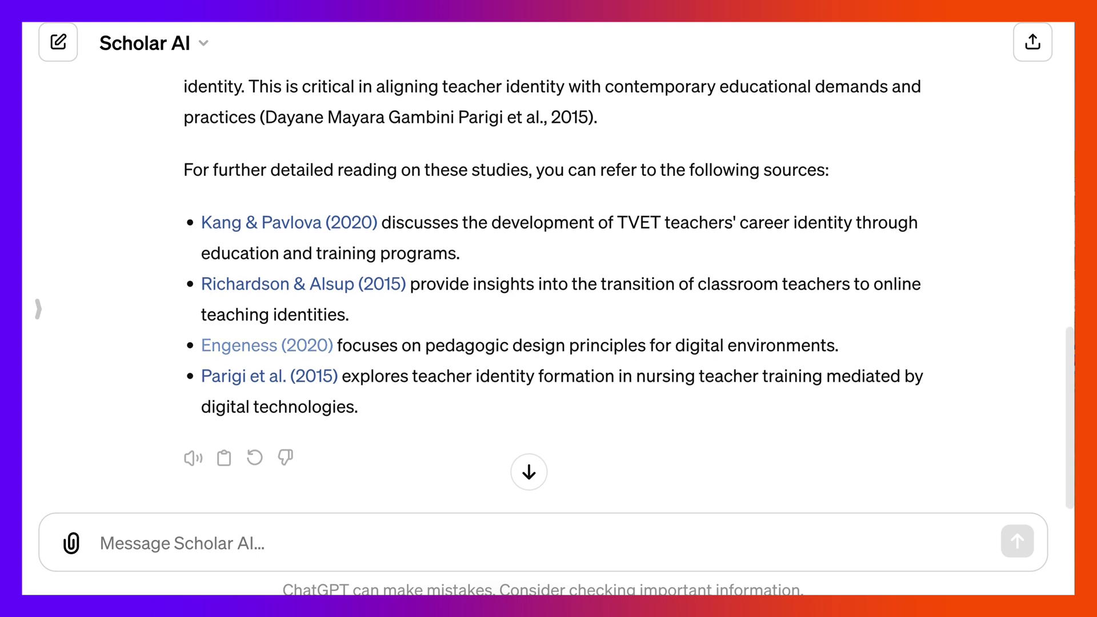
Select the whole Kang & Pavlova (2020) source sentence in Scholar AI's reply.
{"action": "left_click_drag", "start_coordinate": [382, 223], "coordinate": [457, 254]}
{"action": "scroll", "coordinate": [548, 257], "scroll_direction": "up", "scroll_amount": 1}
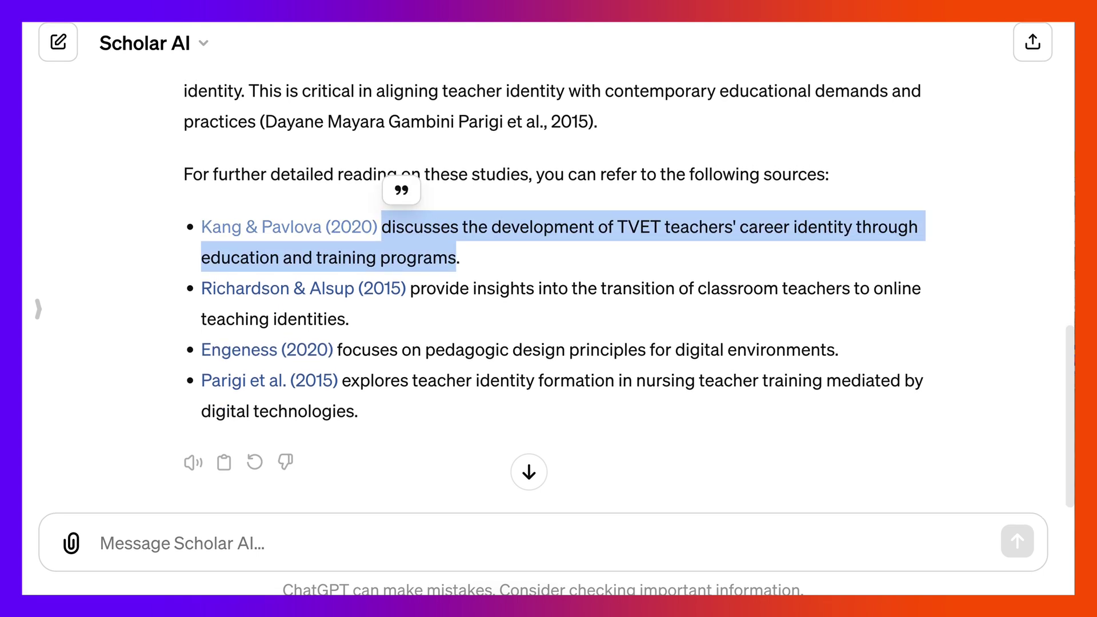
{"action": "left_click_drag", "start_coordinate": [201, 226], "coordinate": [457, 258]}
{"action": "key", "text": "ctrl+c"}
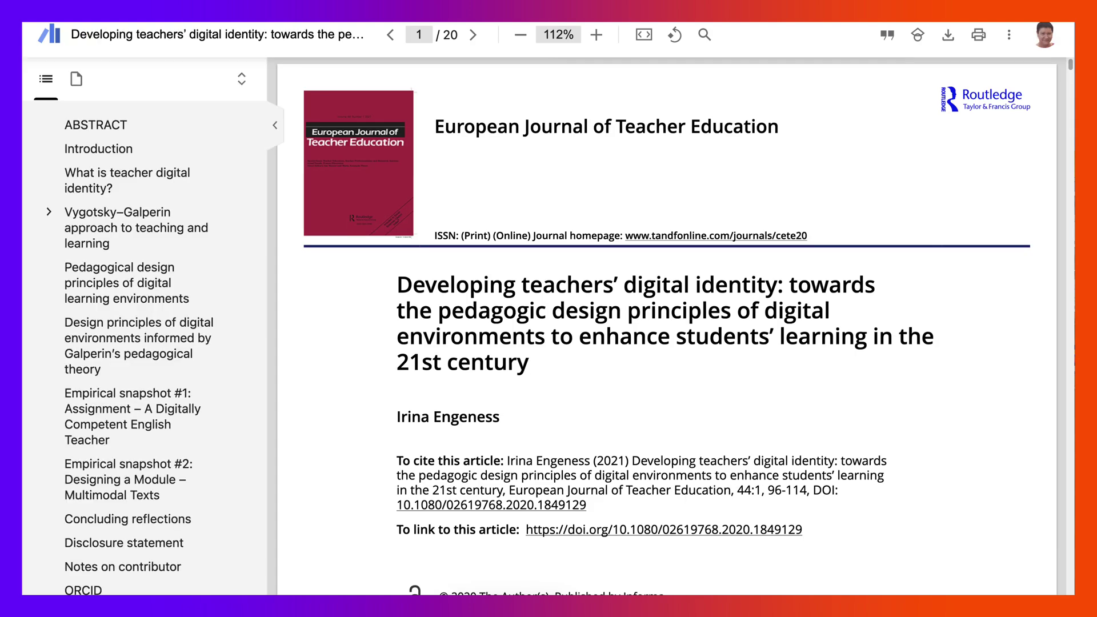
Scroll the Engeness 2020 'Developing teachers' digital identity' PDF title page to confirm it exists.
{"action": "scroll", "coordinate": [666, 325], "scroll_direction": "down", "scroll_amount": 3}
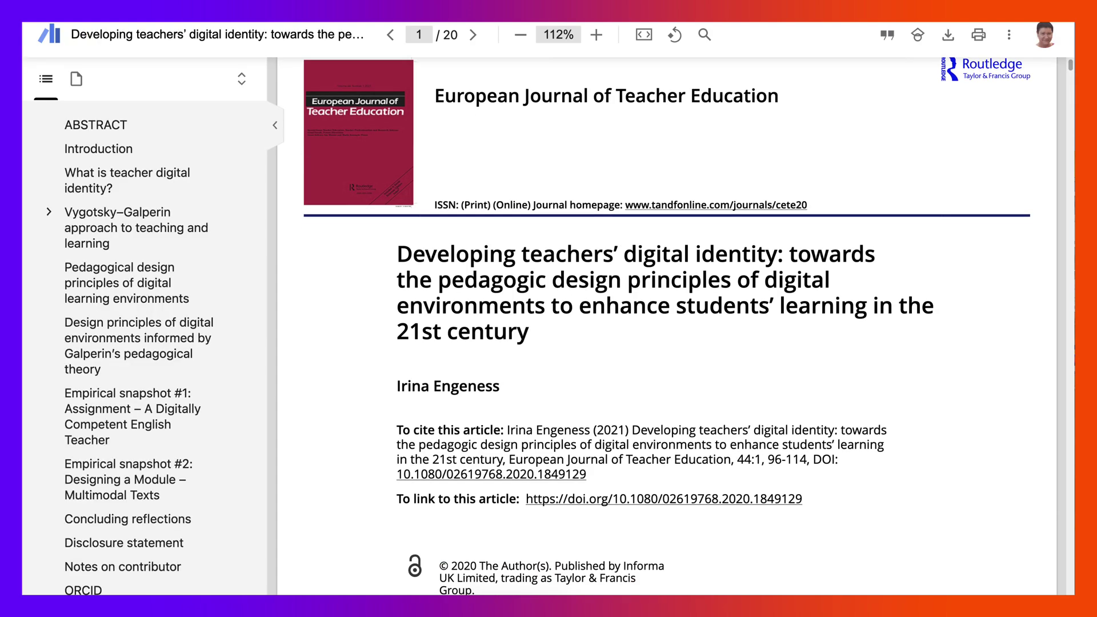
{"action": "scroll", "coordinate": [666, 326], "scroll_direction": "up", "scroll_amount": 1}
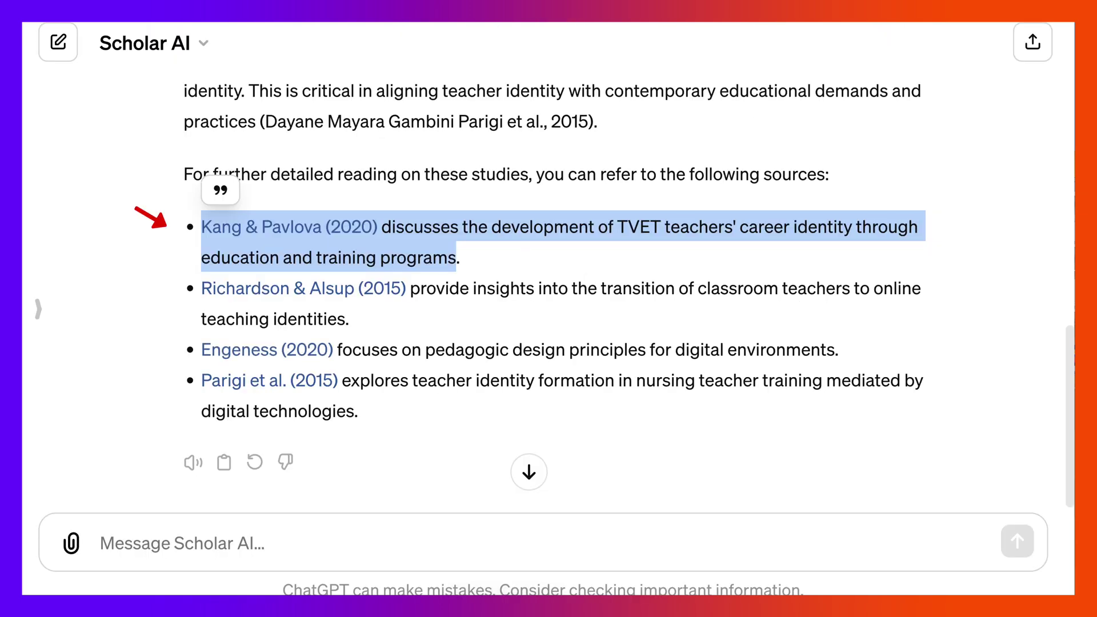
Send 'Summarize this article and provide the correct link:' with the pasted Kang & Pavlova sentence.
{"action": "left_click", "coordinate": [101, 543]}
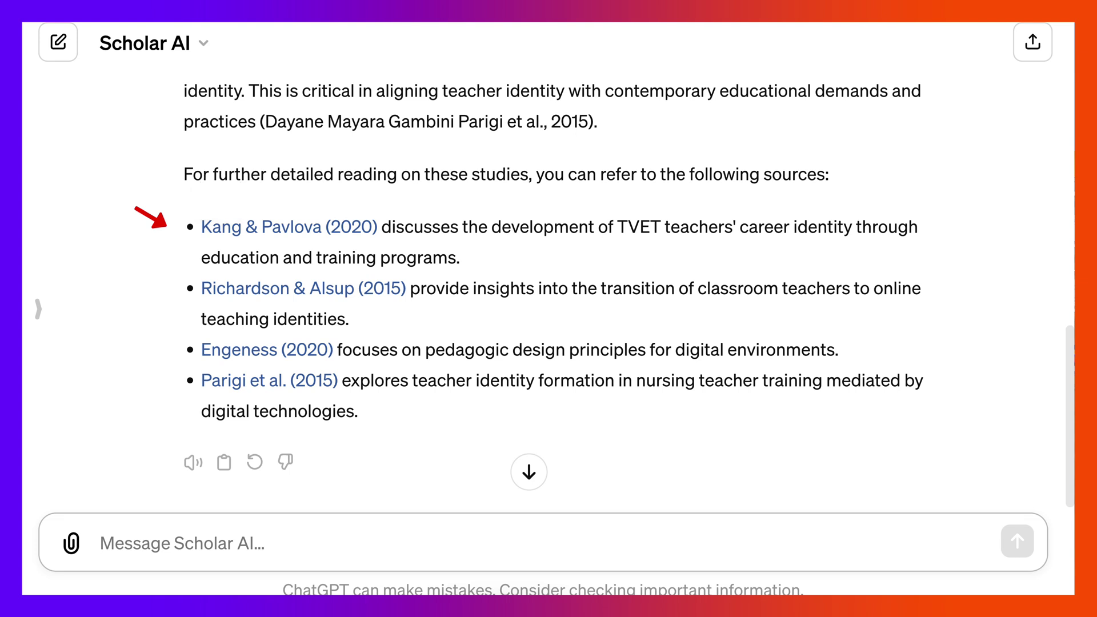
{"action": "type", "text": "Su"}
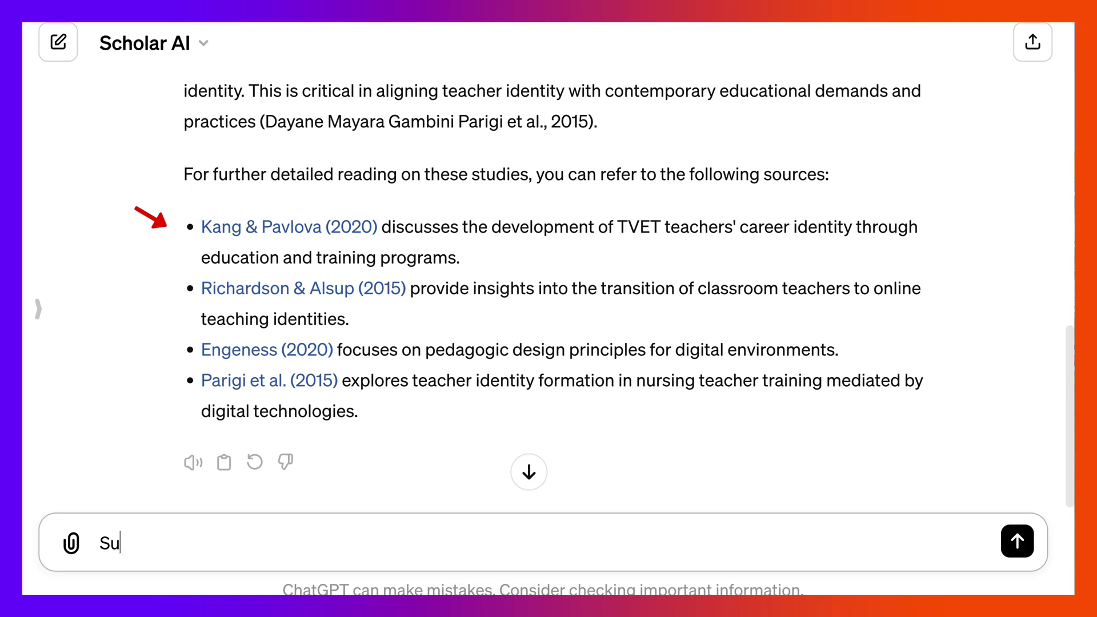
{"action": "type", "text": "mmarize"}
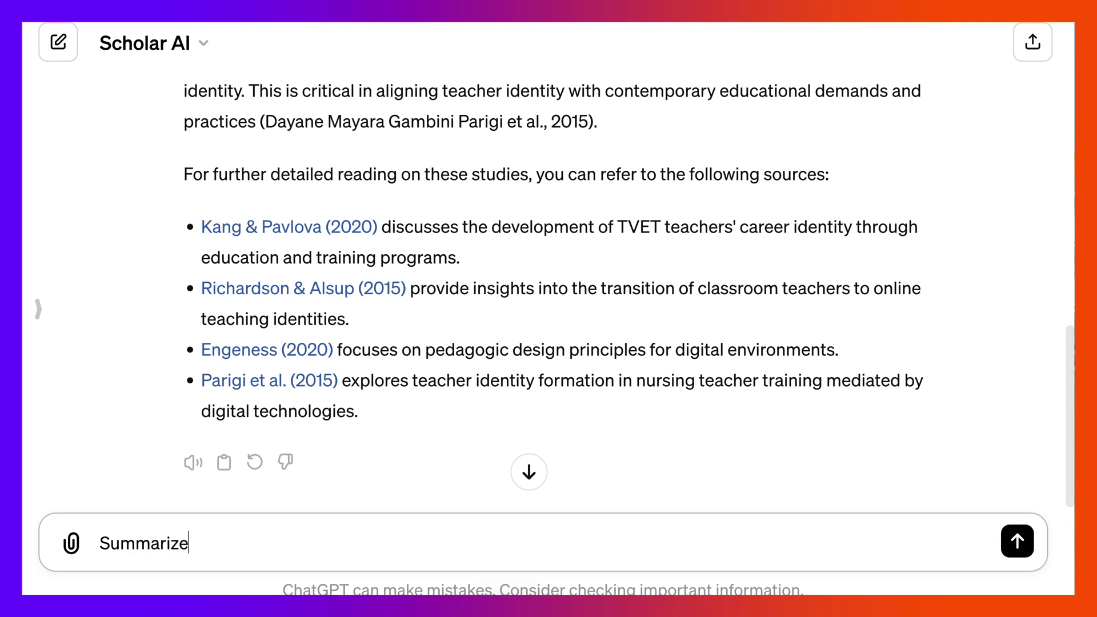
{"action": "type", "text": " this article nd"}
{"action": "key", "text": "BackSpace"}
{"action": "key", "text": "BackSpace"}
{"action": "type", "text": "and "}
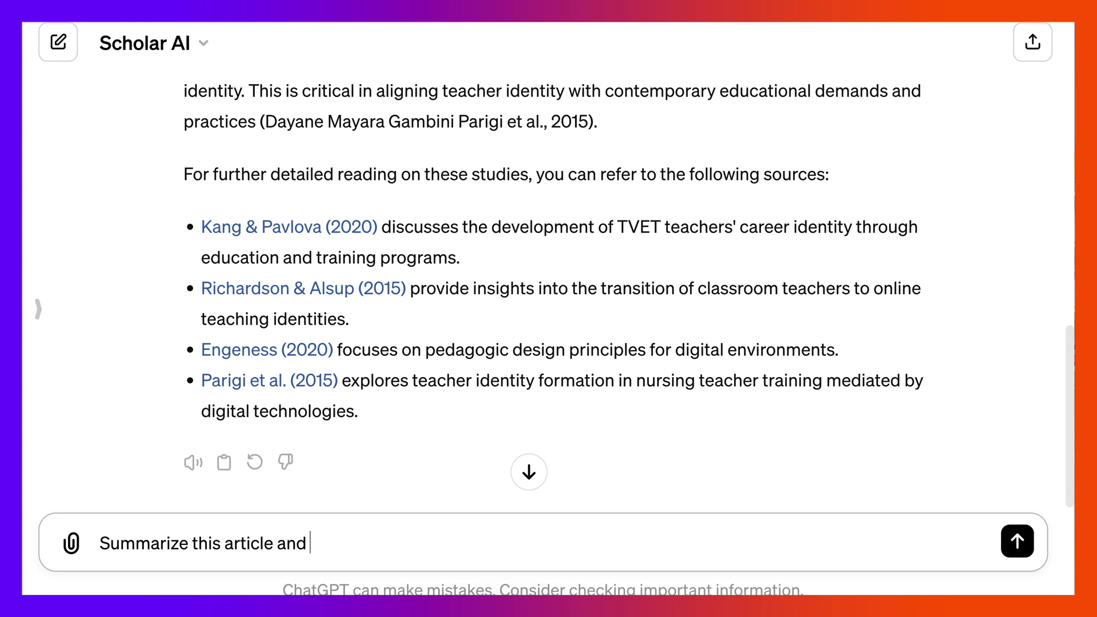
{"action": "type", "text": "provide the correct"}
{"action": "left_click", "coordinate": [133, 543]}
{"action": "type", "text": "li"}
{"action": "key", "text": "BackSpace"}
{"action": "key", "text": "BackSpace"}
{"action": "key", "text": "BackSpace"}
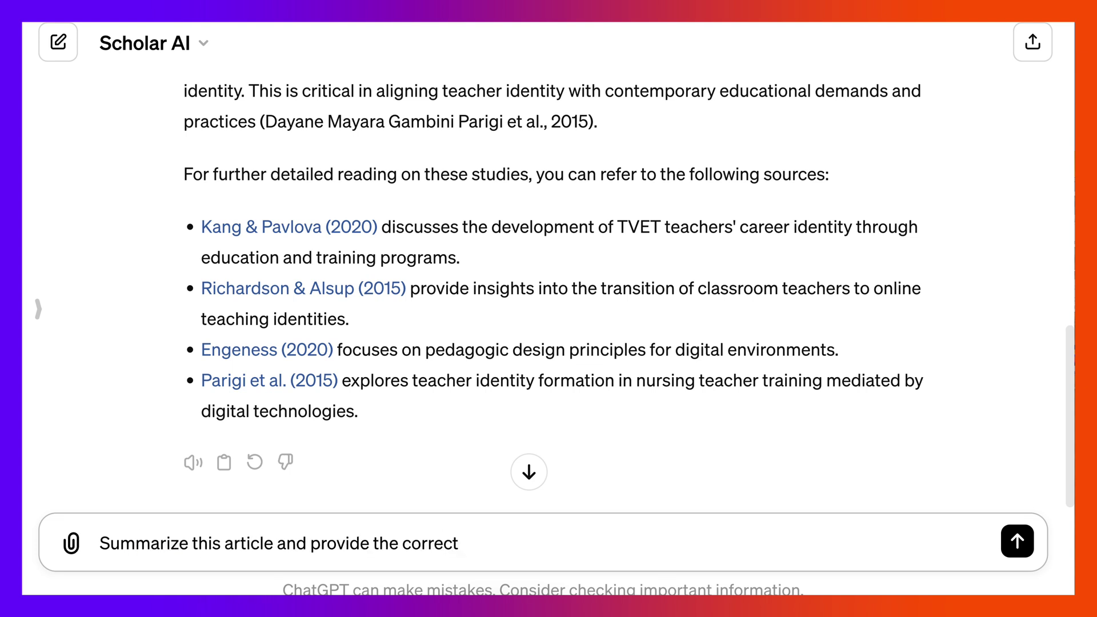
{"action": "left_click", "coordinate": [459, 543]}
{"action": "type", "text": "link:"}
{"action": "key", "text": "ctrl+v"}
{"action": "key", "text": "Return"}
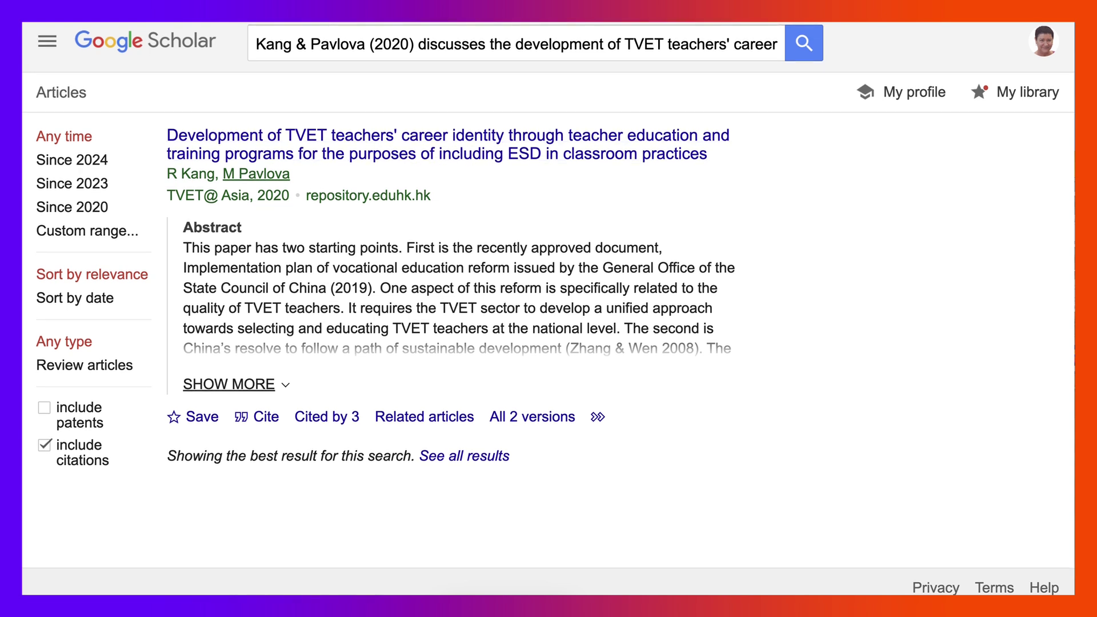
Expand the Kang & Pavlova abstract on Google Scholar and open All 2 versions.
{"action": "left_click", "coordinate": [229, 384]}
{"action": "scroll", "coordinate": [228, 384], "scroll_direction": "down", "scroll_amount": 3}
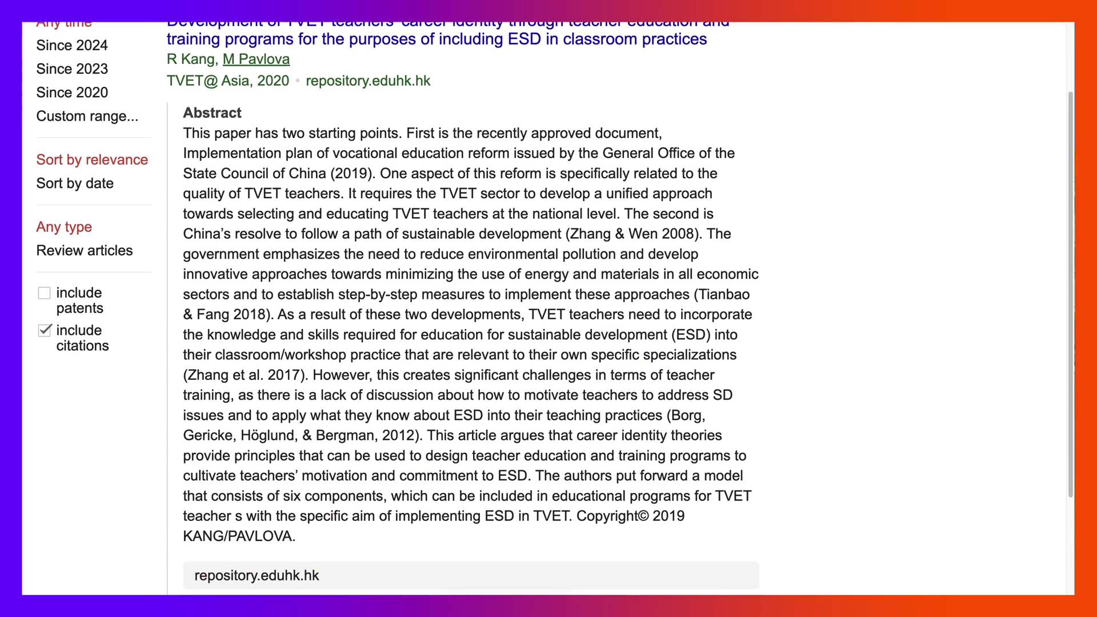
{"action": "scroll", "coordinate": [543, 309], "scroll_direction": "down", "scroll_amount": 2}
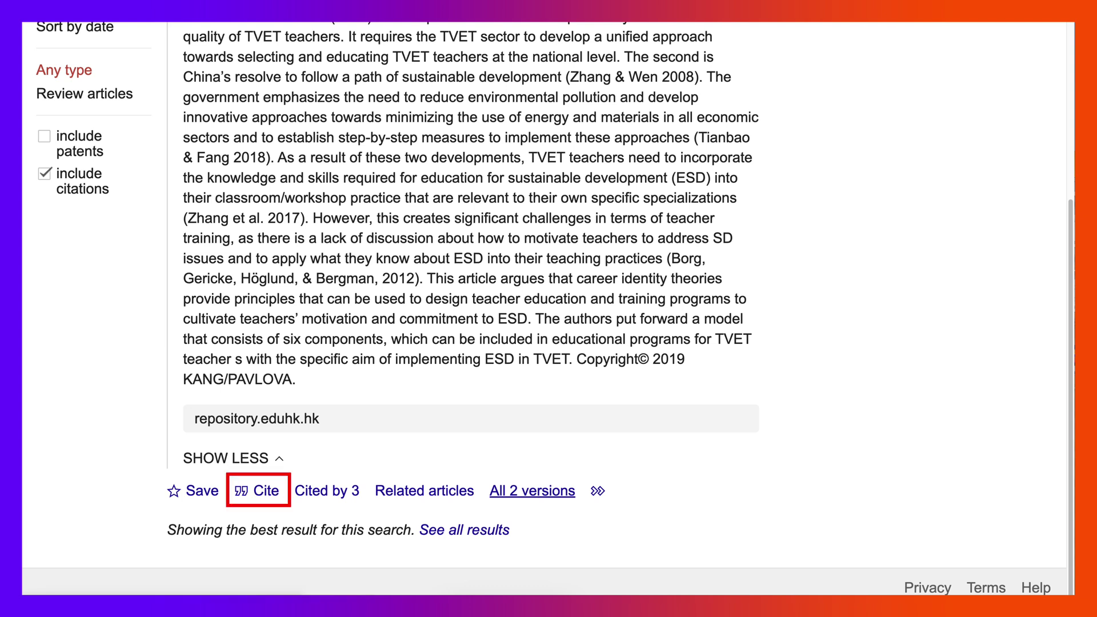
{"action": "left_click", "coordinate": [532, 490]}
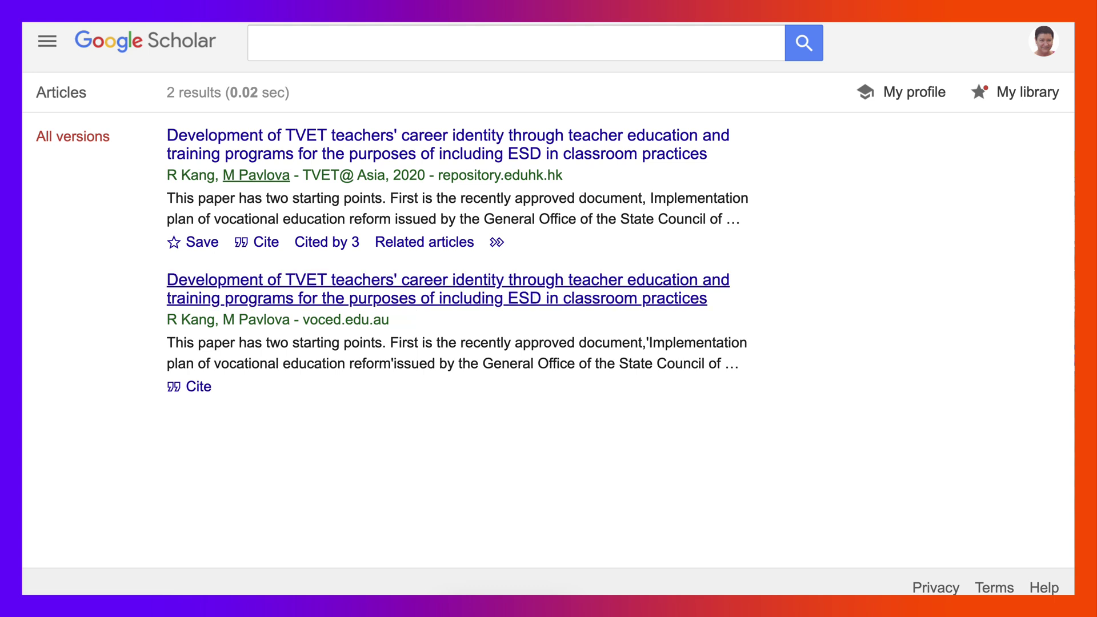
Open the voced.edu.au version and review its VOCEDplus record and access link.
{"action": "left_click", "coordinate": [434, 279]}
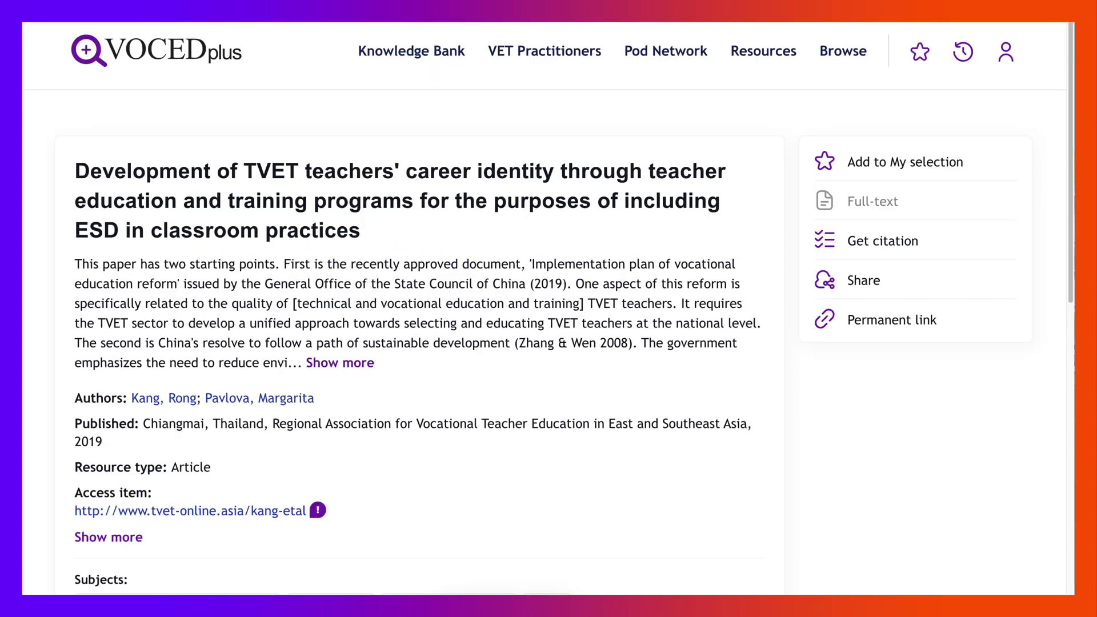
{"action": "scroll", "coordinate": [548, 309], "scroll_direction": "down", "scroll_amount": 2}
{"action": "scroll", "coordinate": [548, 309], "scroll_direction": "down", "scroll_amount": 6}
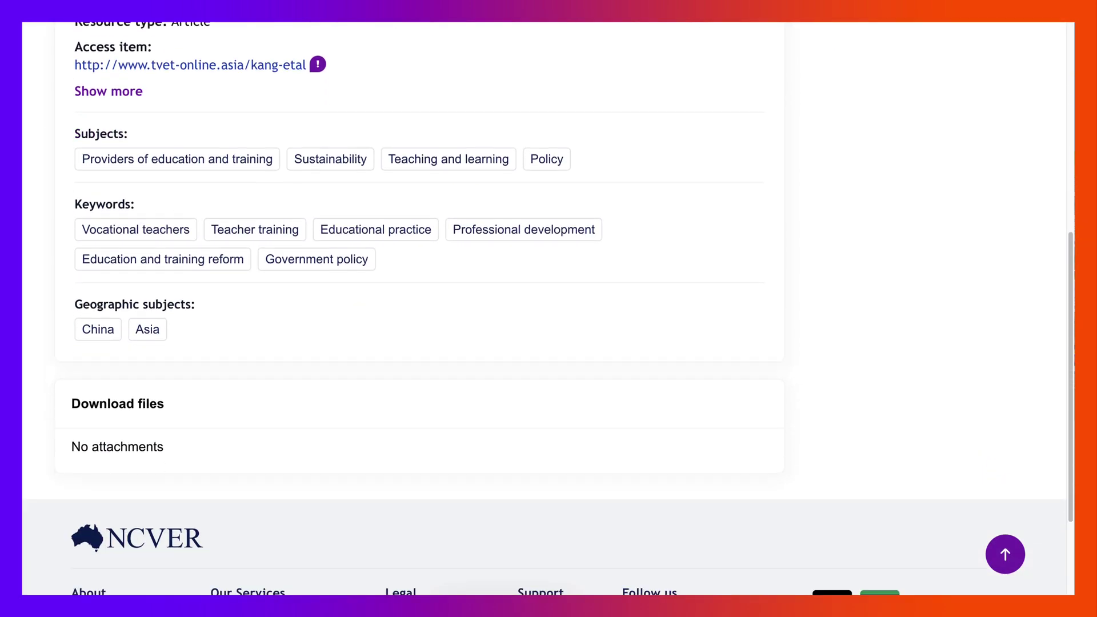
{"action": "scroll", "coordinate": [548, 309], "scroll_direction": "up", "scroll_amount": 5}
{"action": "scroll", "coordinate": [548, 308], "scroll_direction": "up", "scroll_amount": 3}
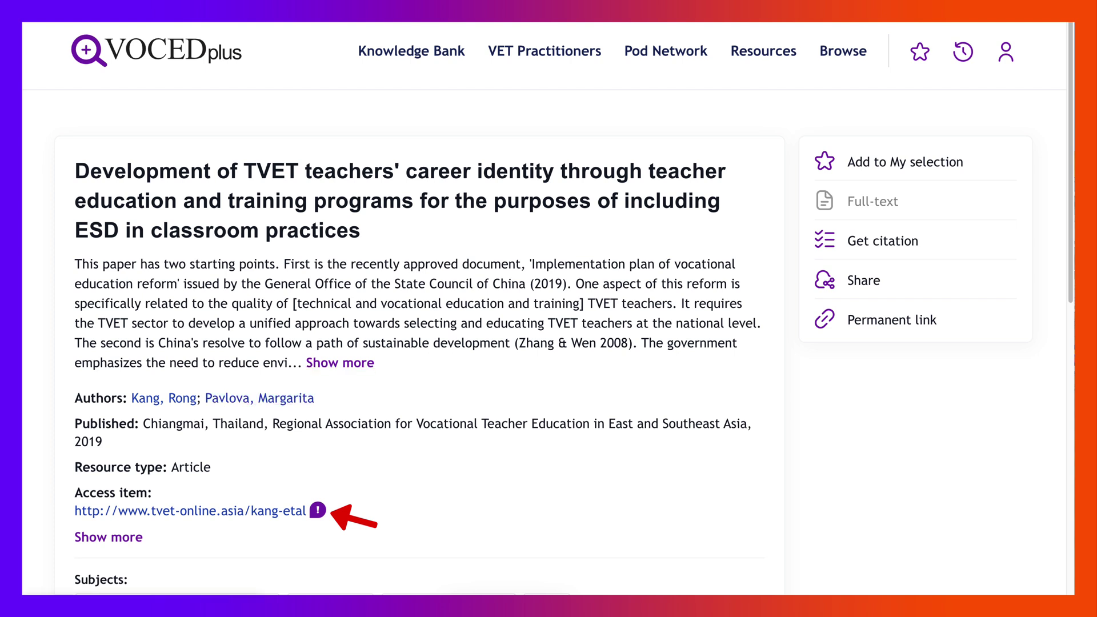
{"action": "scroll", "coordinate": [547, 309], "scroll_direction": "down", "scroll_amount": 2}
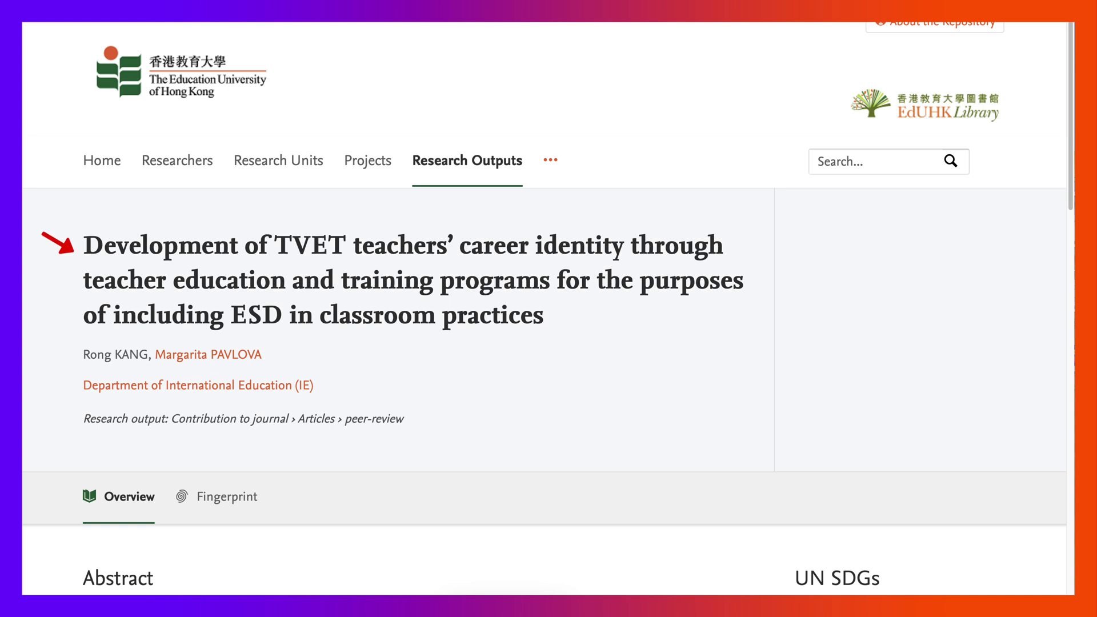
Scroll through the full TVET teachers' career identity article on TVET@sia.
{"action": "scroll", "coordinate": [549, 309], "scroll_direction": "down", "scroll_amount": 8}
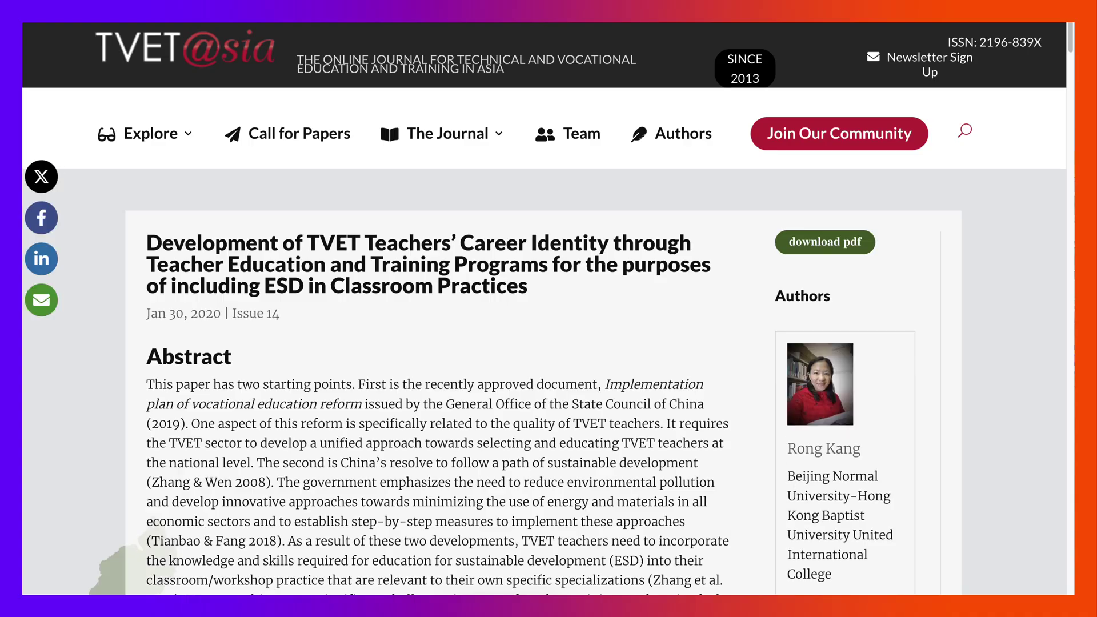
{"action": "scroll", "coordinate": [548, 309], "scroll_direction": "down", "scroll_amount": 12}
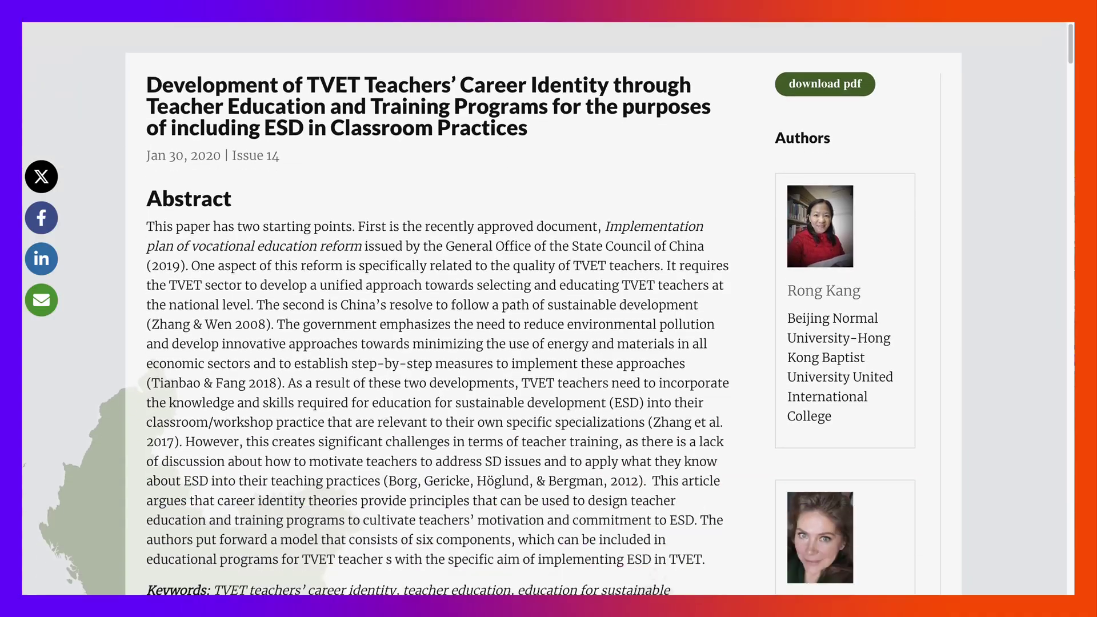
{"action": "scroll", "coordinate": [548, 309], "scroll_direction": "down", "scroll_amount": 20}
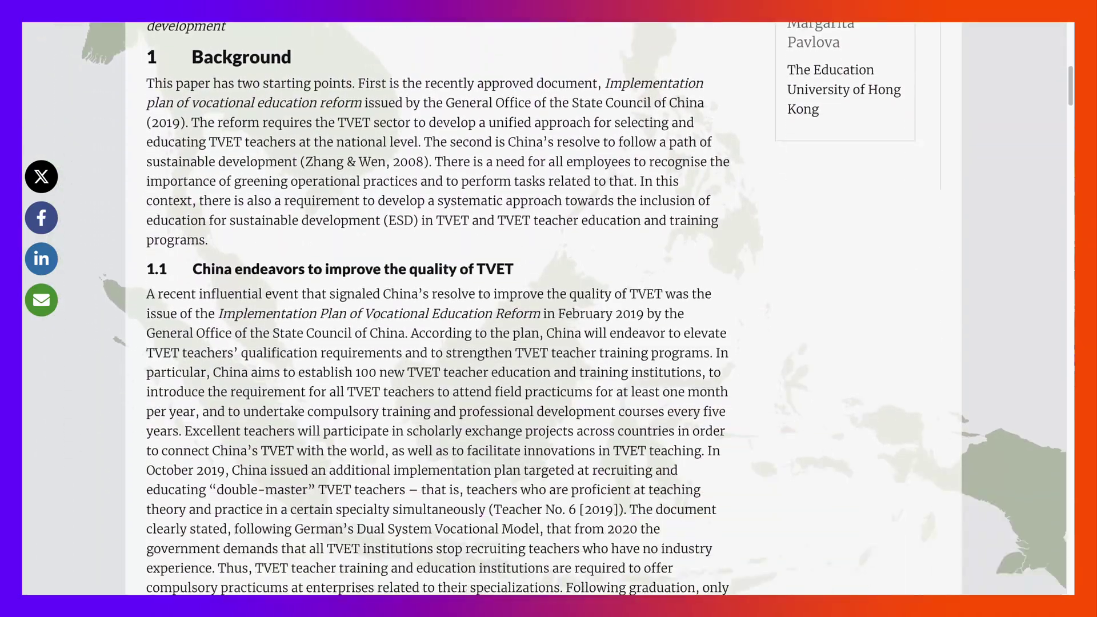
{"action": "scroll", "coordinate": [549, 308], "scroll_direction": "up", "scroll_amount": 20}
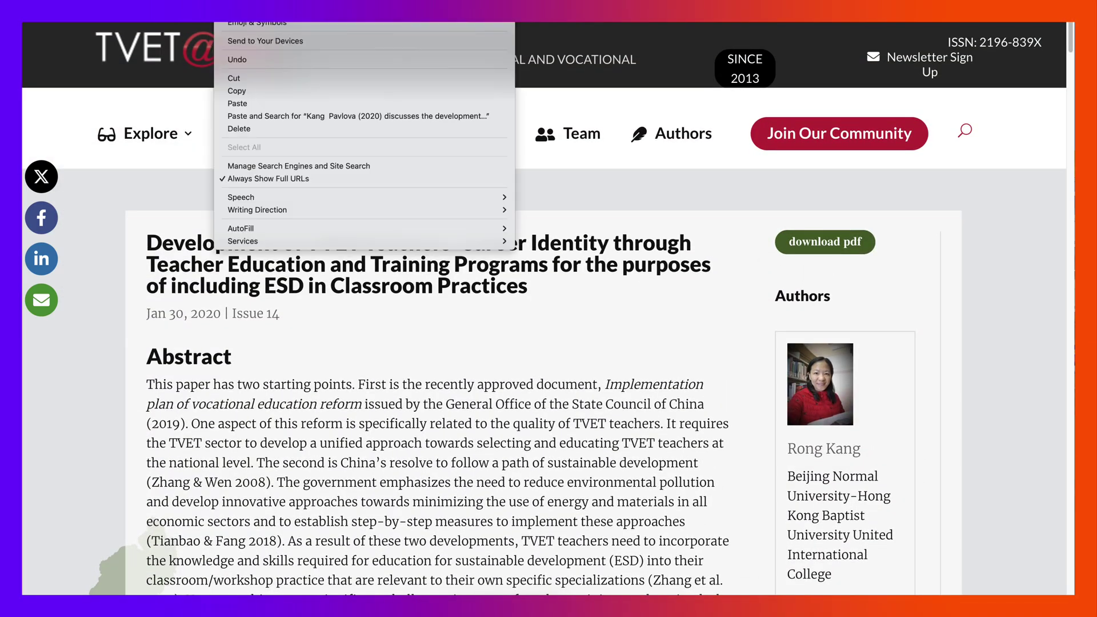
Copy the article's web address and return to the Scholar AI chat.
{"action": "key", "text": "Down"}
{"action": "key", "text": "Down"}
{"action": "key", "text": "Return"}
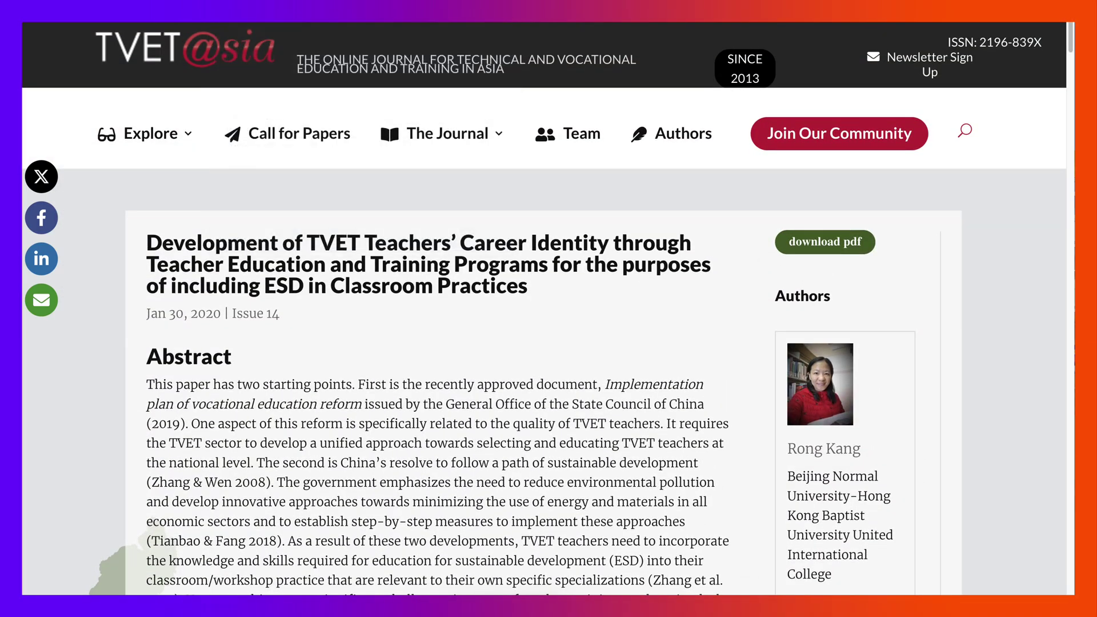
{"action": "key", "text": "super+Tab"}
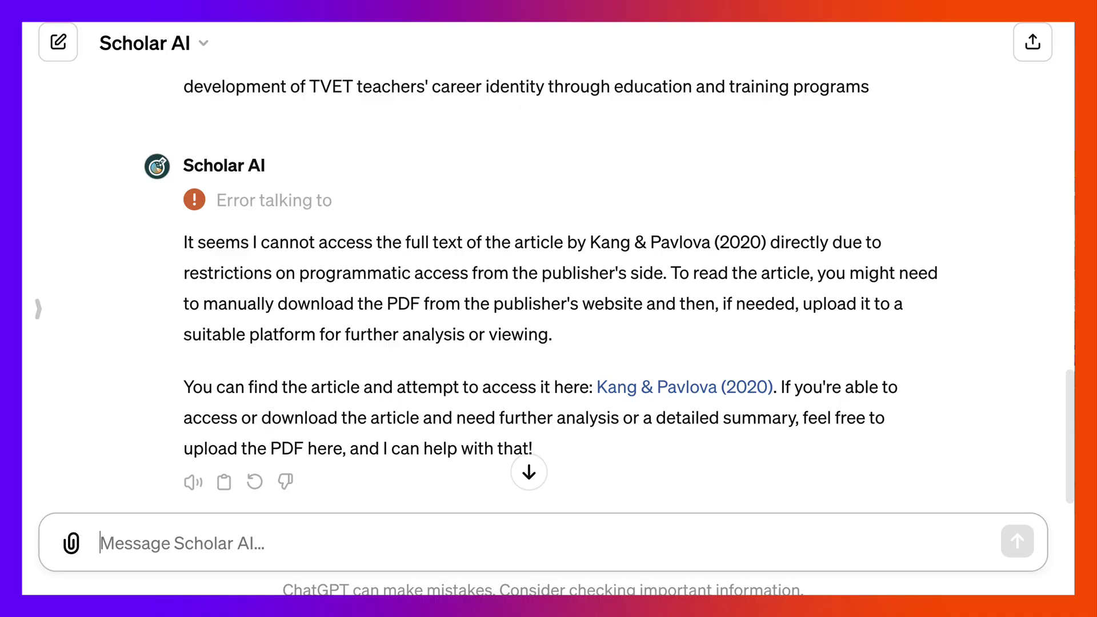
Send "Here's the article, please summarize it" with the tvet-online.asia/14/kang-etal/ link.
{"action": "scroll", "coordinate": [609, 295], "scroll_direction": "down", "scroll_amount": 1}
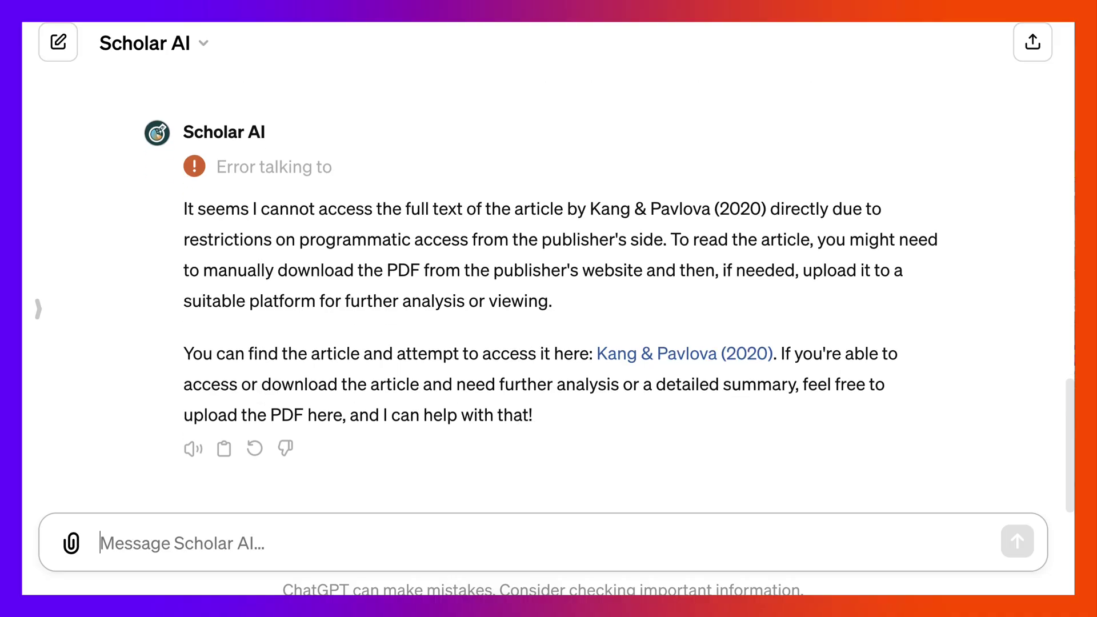
{"action": "type", "text": "H"}
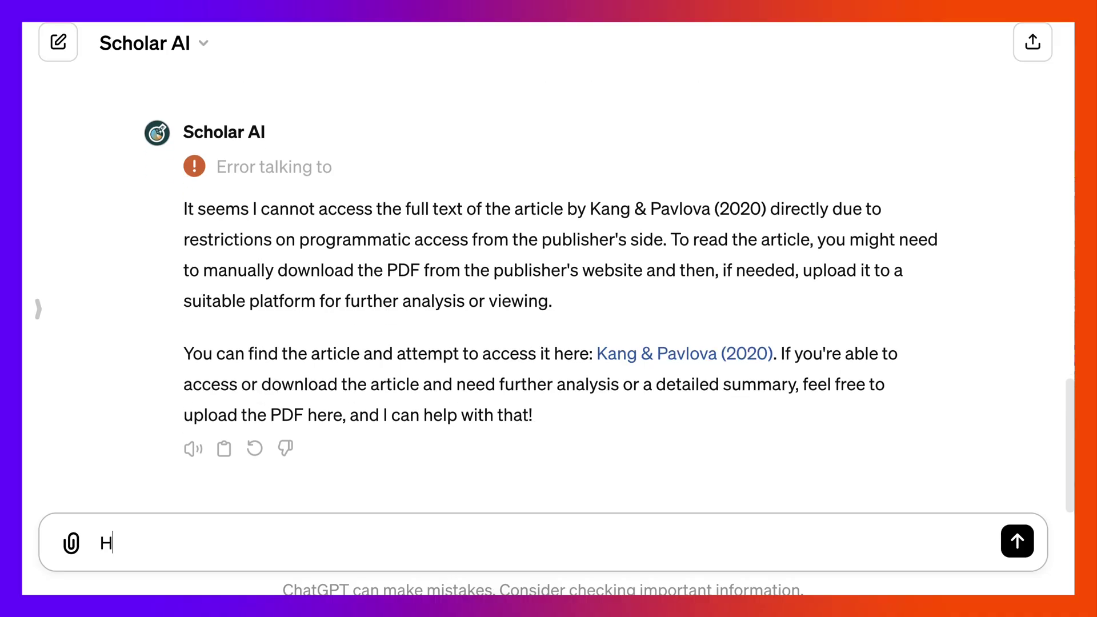
{"action": "type", "text": "ere's the article, "}
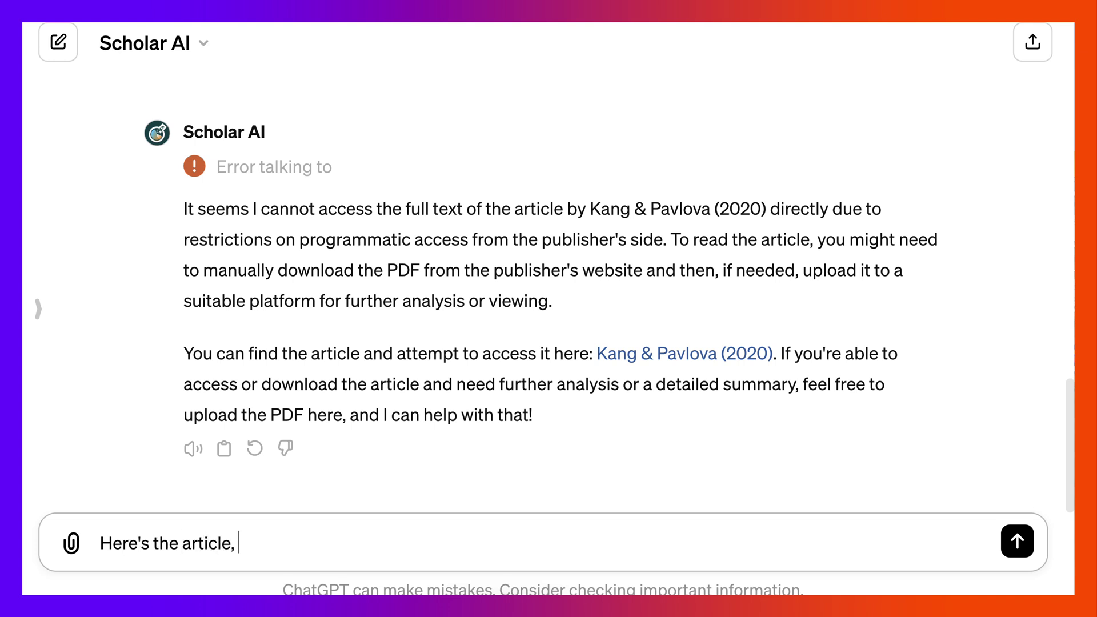
{"action": "type", "text": "please summ"}
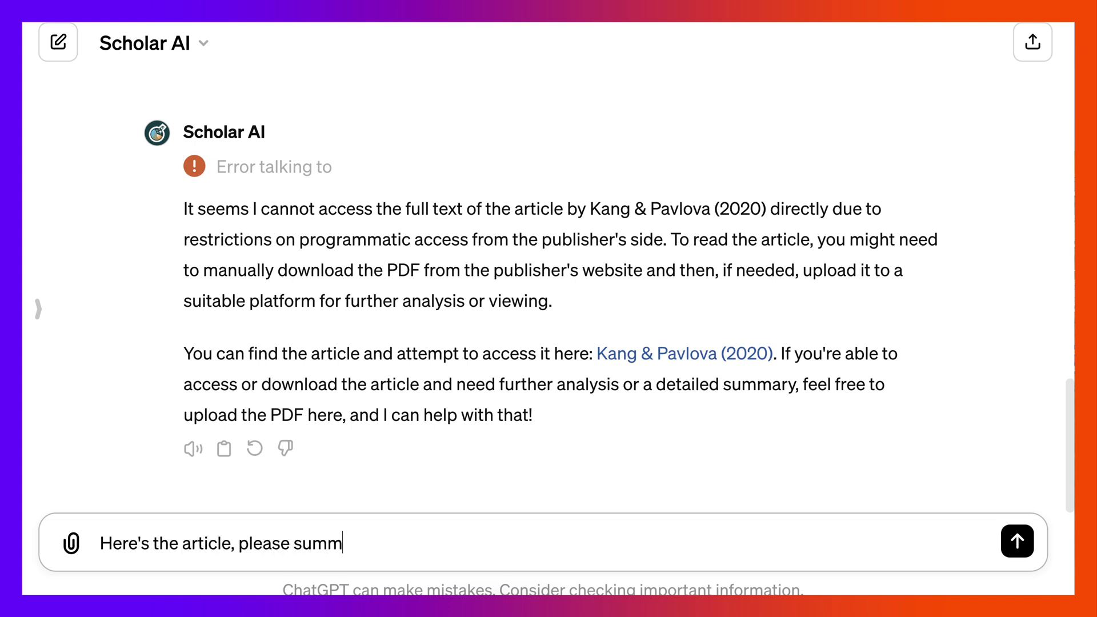
{"action": "type", "text": "arize it."}
{"action": "key", "text": "BackSpace"}
{"action": "type", "text": "https://tvet-online.asia/14/kang-etal/"}
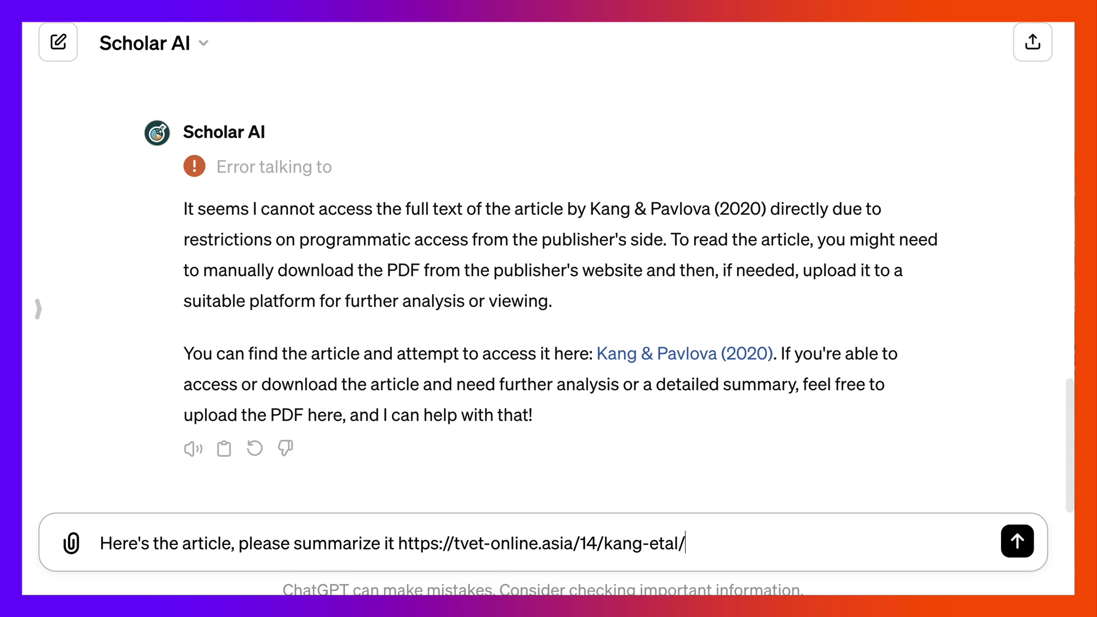
{"action": "key", "text": "Return"}
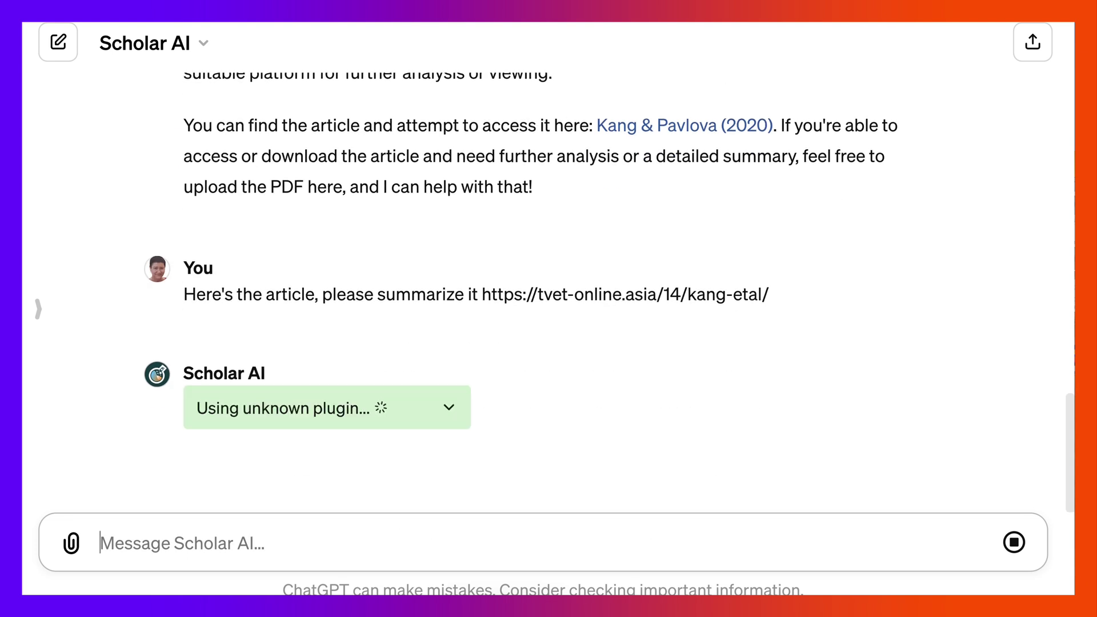